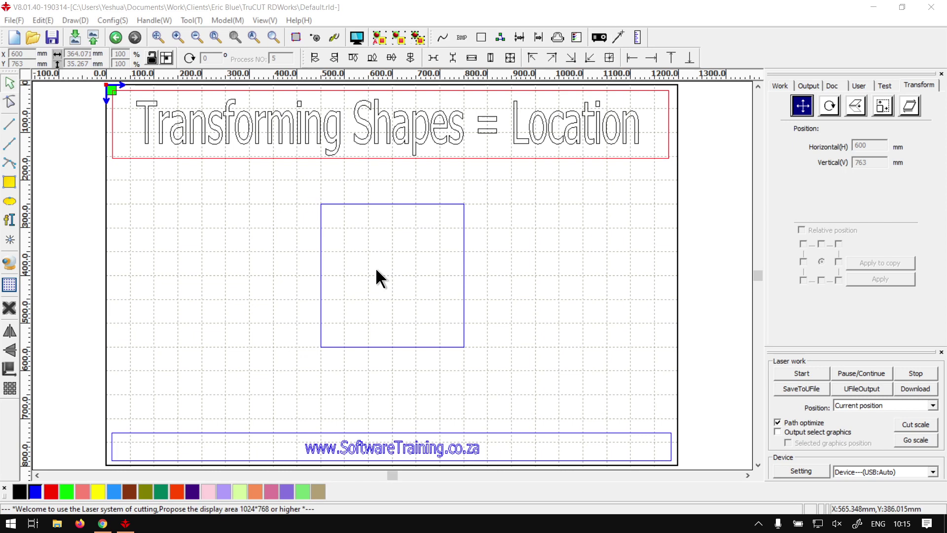
Marquee-select the blue square on the RDWorks canvas with a selection box
click(11, 84)
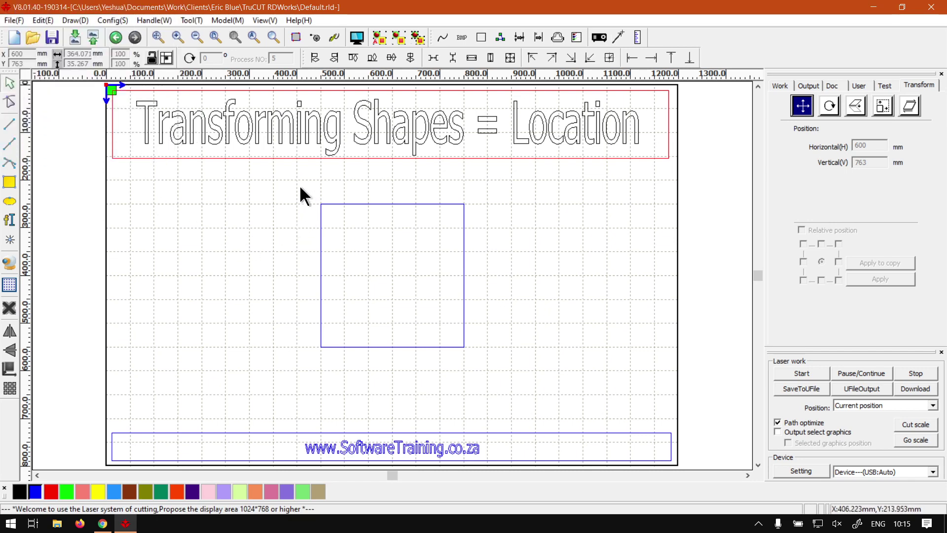
drag(449, 331, 491, 372)
drag(491, 373, 336, 230)
drag(293, 176, 494, 310)
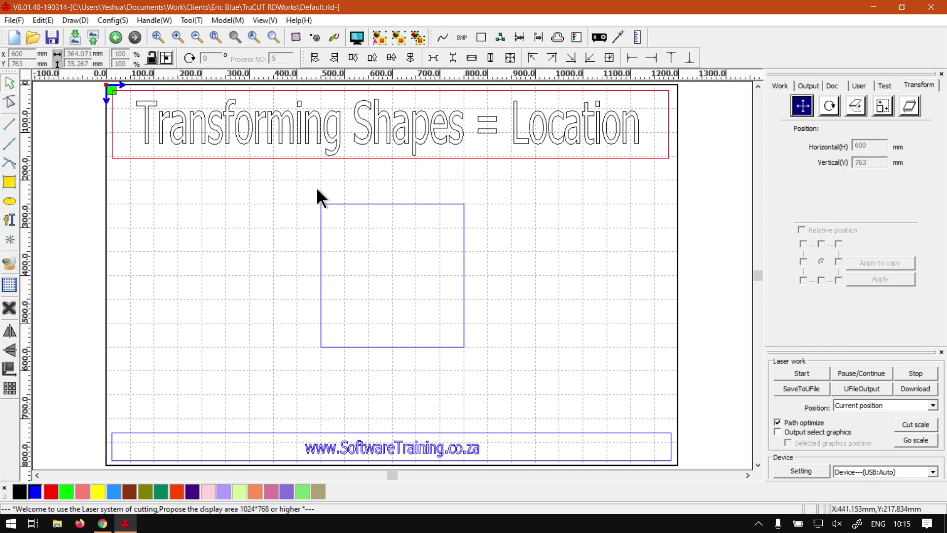
drag(297, 177, 486, 370)
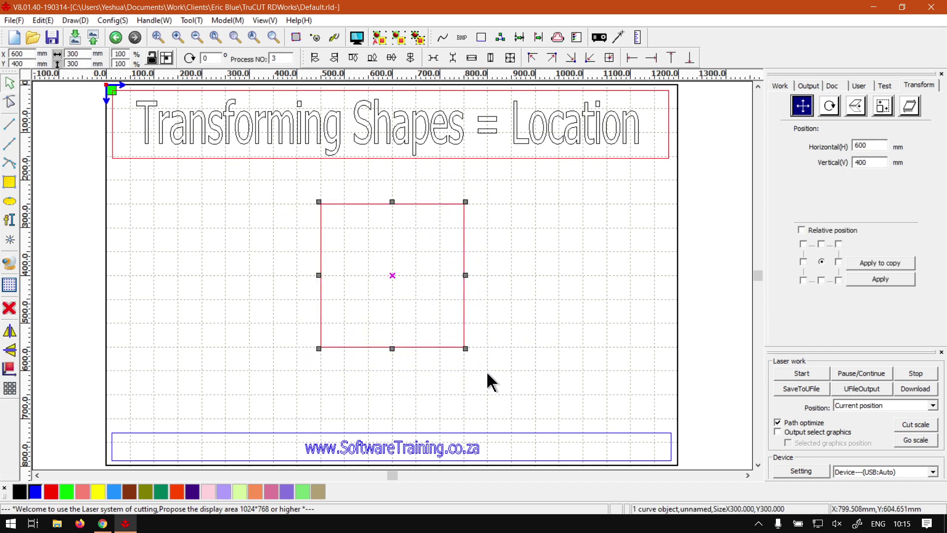
Deselect and reselect the square with single clicks on it and on empty canvas
click(509, 295)
click(464, 240)
click(348, 267)
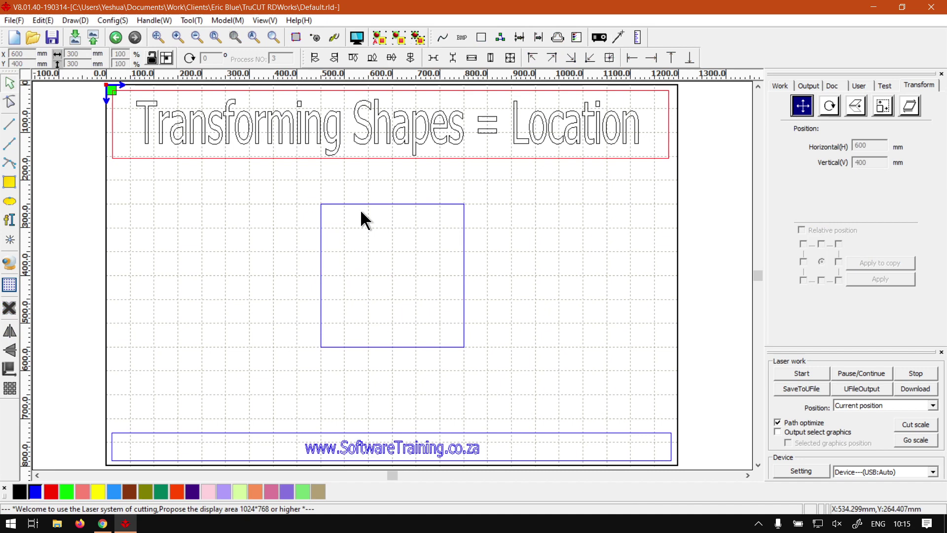
click(415, 207)
click(437, 213)
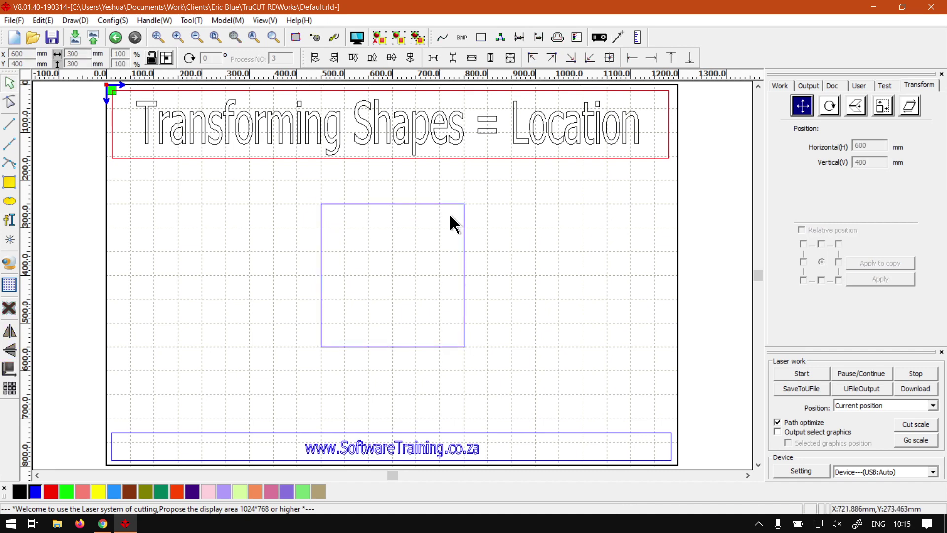
click(436, 204)
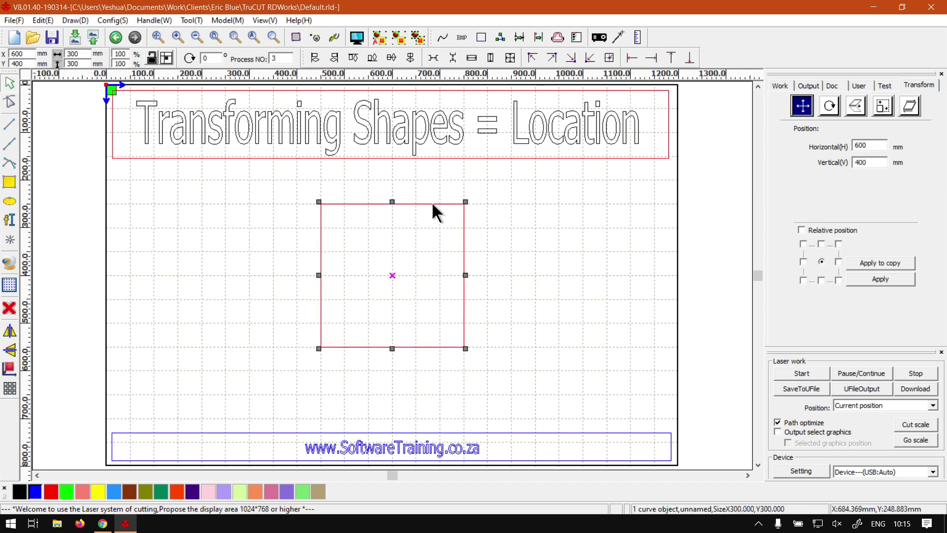
Drag a duplicate of the square to the right, then select both squares together
drag(433, 204, 606, 215)
click(661, 383)
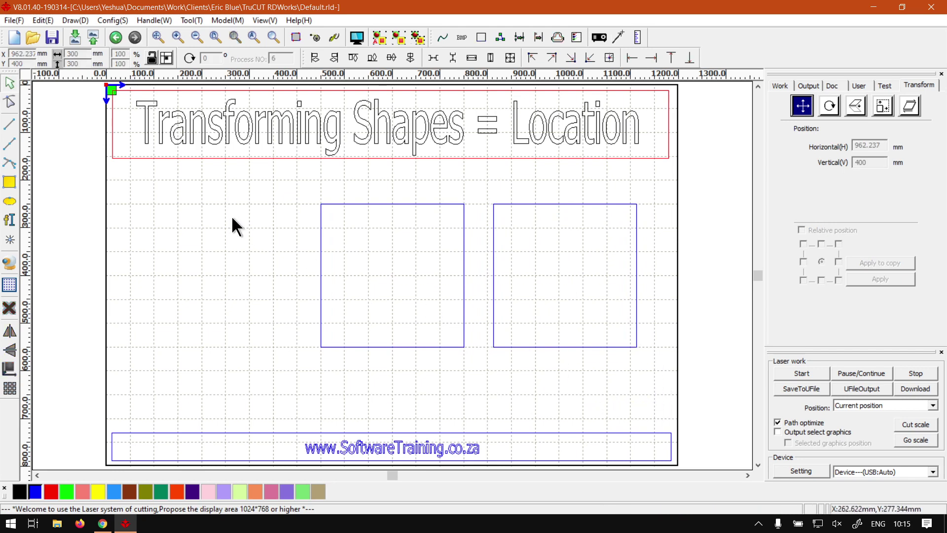
key(ctrl+a)
click(351, 217)
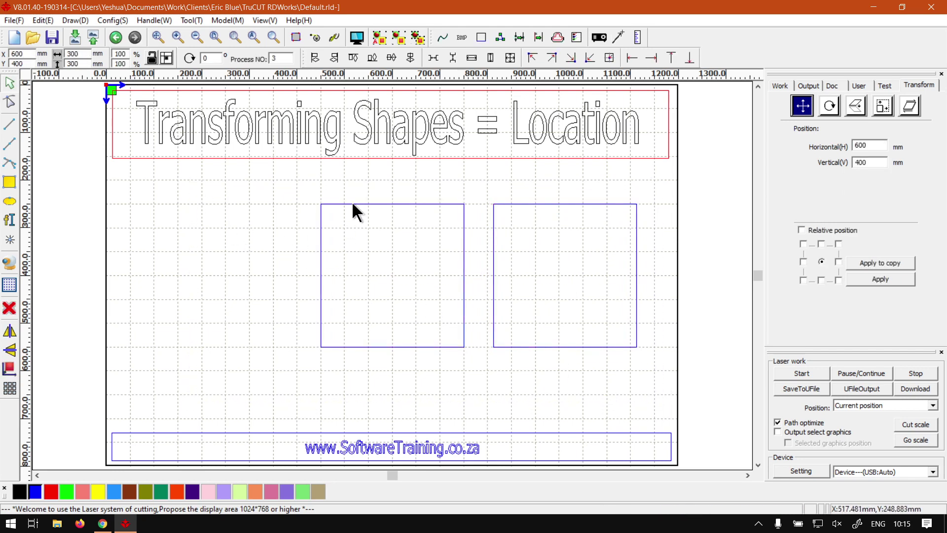
click(351, 203)
shift+click(550, 204)
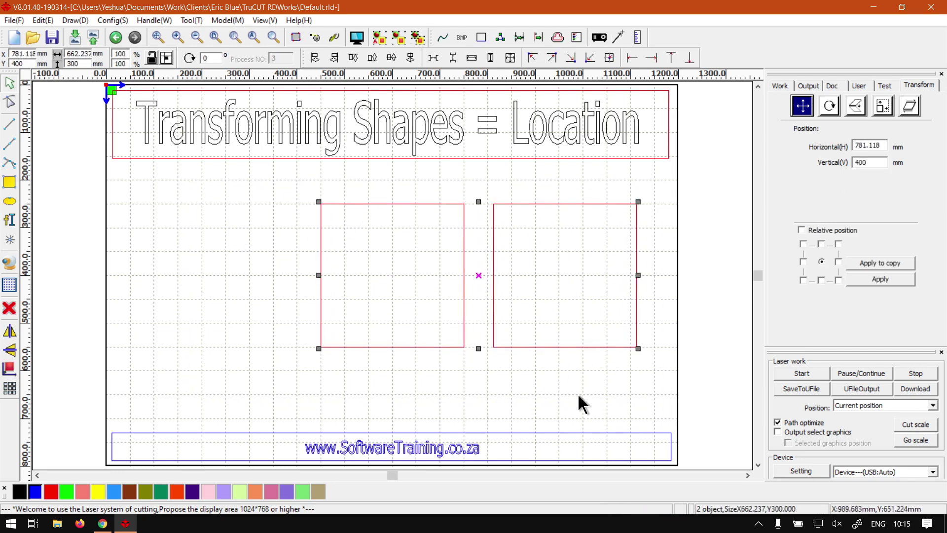
Delete the right-hand duplicate square and reselect the original
click(668, 396)
mouse_move(671, 351)
mouse_down()
mouse_move(465, 206)
mouse_move(477, 183)
mouse_up()
key(Delete)
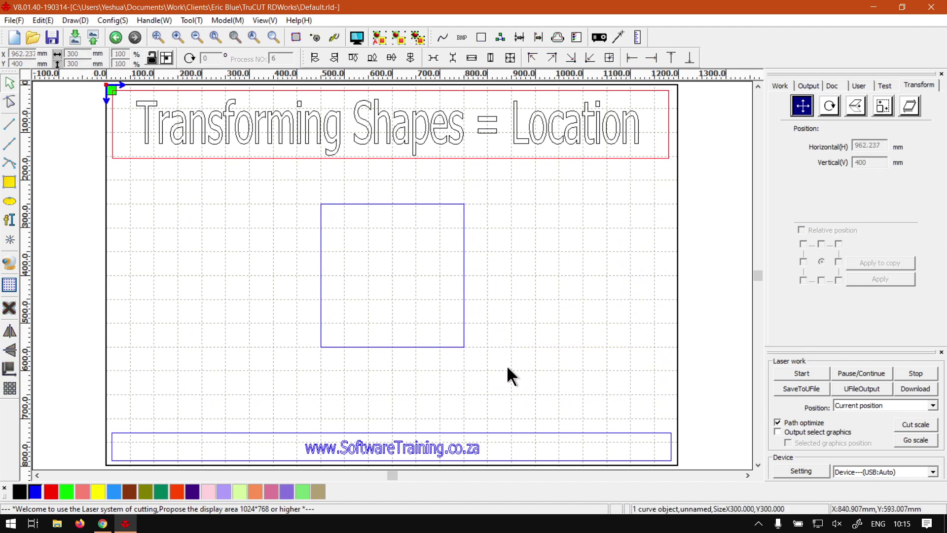
click(376, 225)
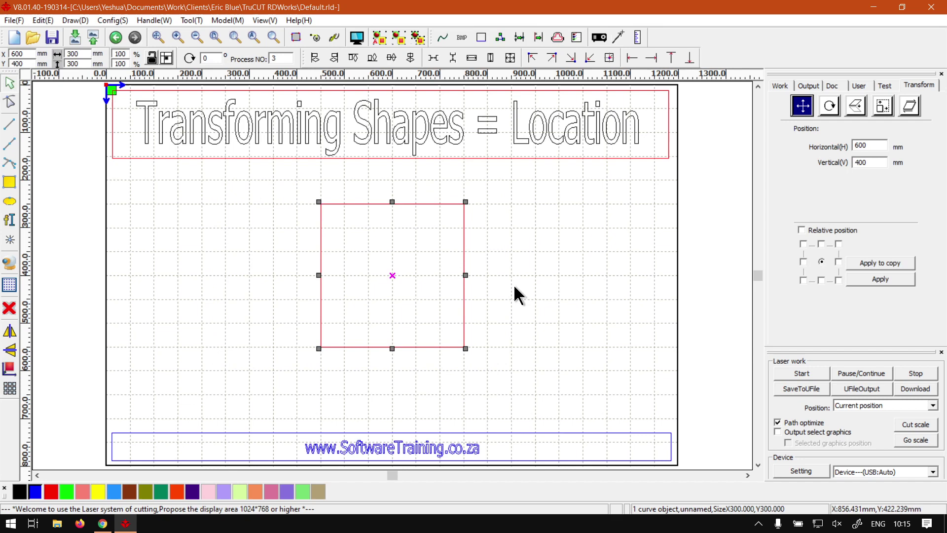
Nudge the selected square right, left, up and down with the arrow keys
key(Right)
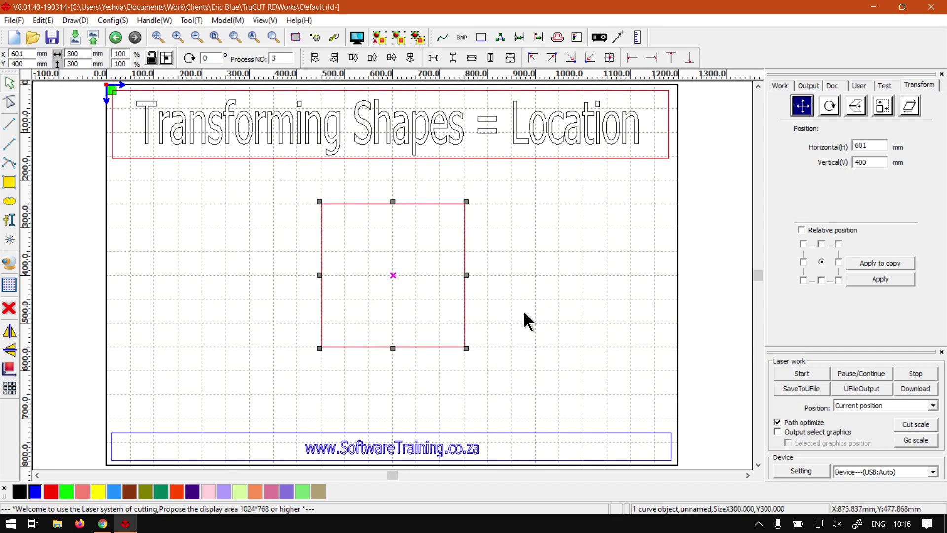
key(Right)
key(Right)
key(Left)
key(Left)
key(Left)
key(Left)
key(Left)
key(Left)
key(Left)
key(Left)
key(Left)
key(Left)
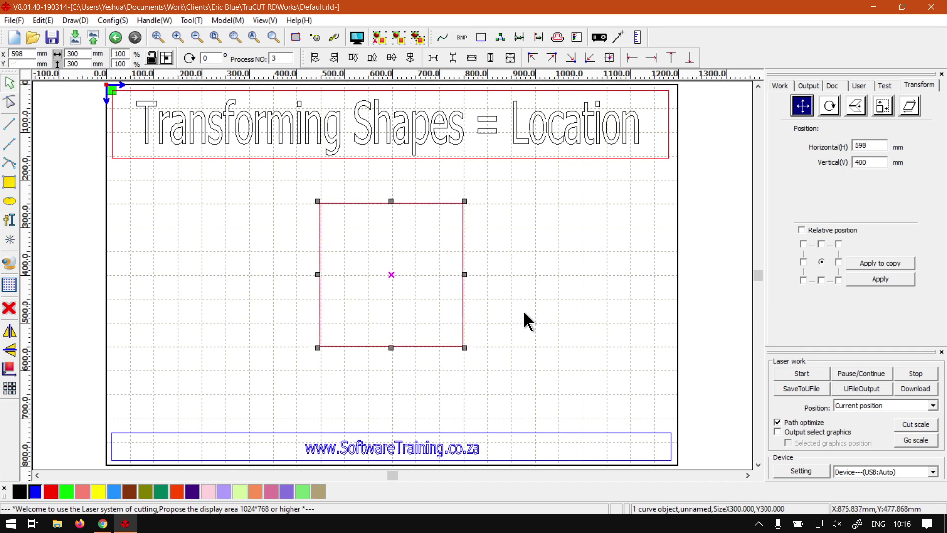
key(Up)
key(Up)
key(Up)
key(Up)
key(Up)
key(Up)
key(Up)
key(Up)
key(Down)
key(Down)
key(Down)
key(Down)
key(Down)
key(Down)
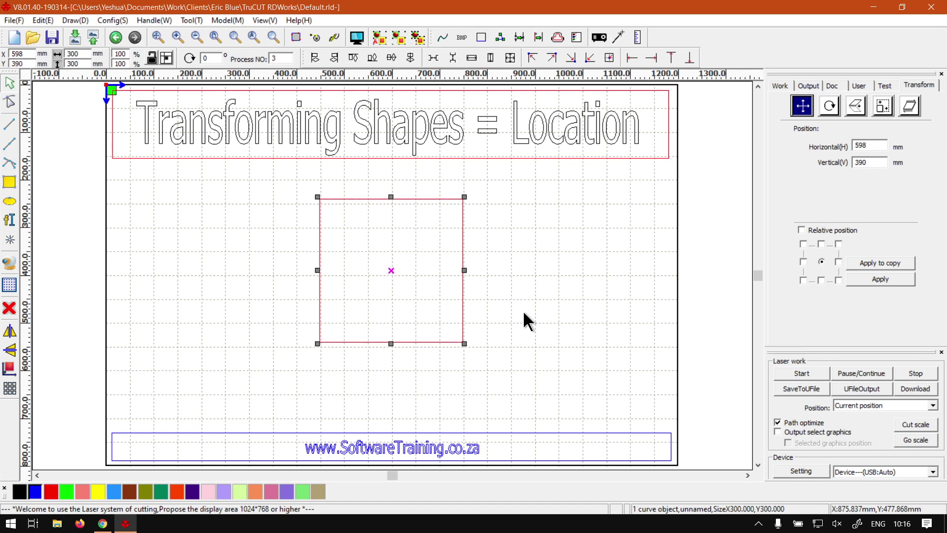
key(Right)
key(Right)
key(Right)
key(Right)
key(Right)
Slide the square in larger steps out to 620 mm and back to X 600, Y 397
key(Right)
key(Right)
key(Right)
key(Right)
key(Right)
key(Right)
key(Right)
key(Right)
key(Right)
key(Right)
key(Right)
key(Right)
key(Right)
key(Right)
key(Right)
key(Right)
key(Right)
key(Right)
key(Right)
key(Right)
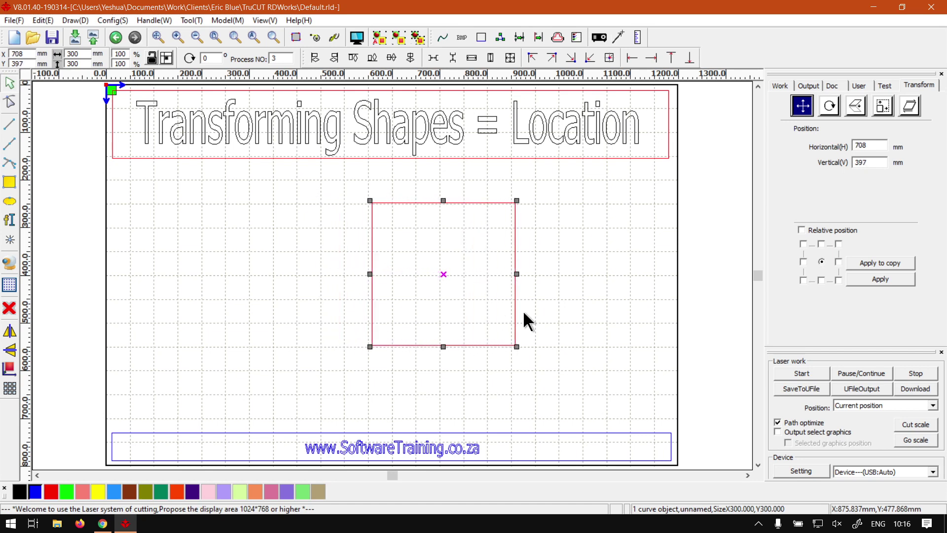
key(Left)
key(Left)
key(Left)
key(Left)
key(Left)
key(Left)
key(Left)
key(Left)
key(Left)
key(Left)
key(Left)
key(Left)
key(Left)
key(Left)
key(Left)
key(Left)
key(Left)
key(Left)
key(Left)
key(Left)
key(Left)
key(Left)
key(Left)
key(Left)
key(Left)
key(Left)
key(Left)
key(Left)
key(Left)
key(Left)
key(Left)
key(Left)
key(Left)
key(Left)
key(Left)
key(Left)
key(Left)
key(Left)
key(Left)
key(Left)
key(Right)
key(Right)
key(Right)
key(Right)
key(Right)
key(Right)
key(Right)
key(Right)
key(Right)
key(Right)
key(Right)
key(Right)
key(Right)
key(Right)
key(Right)
key(Right)
key(Right)
key(Right)
key(Right)
key(Right)
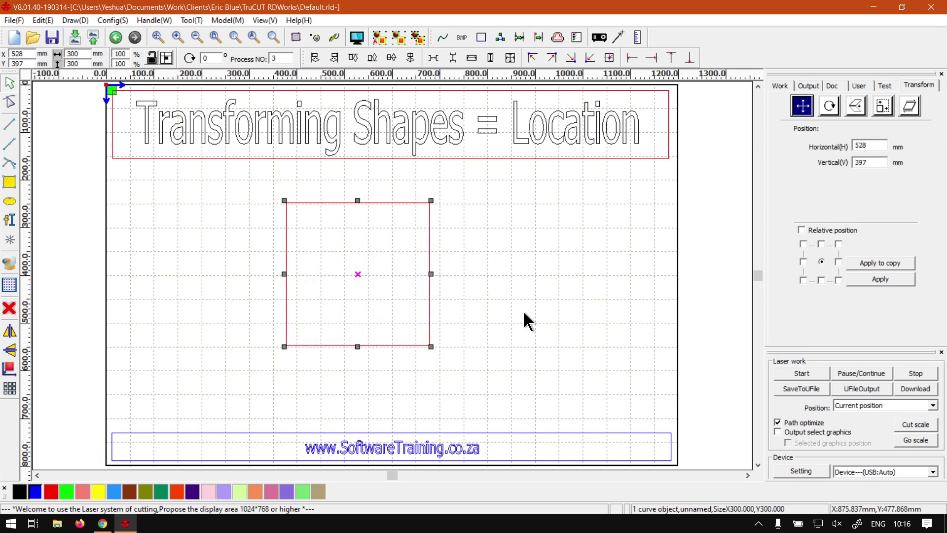
key(Left)
key(Left)
key(Left)
key(Left)
key(Left)
key(Left)
key(Left)
key(Left)
key(Left)
key(Left)
key(Left)
key(Left)
key(Left)
key(Left)
key(Left)
key(Left)
key(Left)
key(Left)
key(Left)
key(Left)
key(Left)
key(Left)
key(Left)
key(Left)
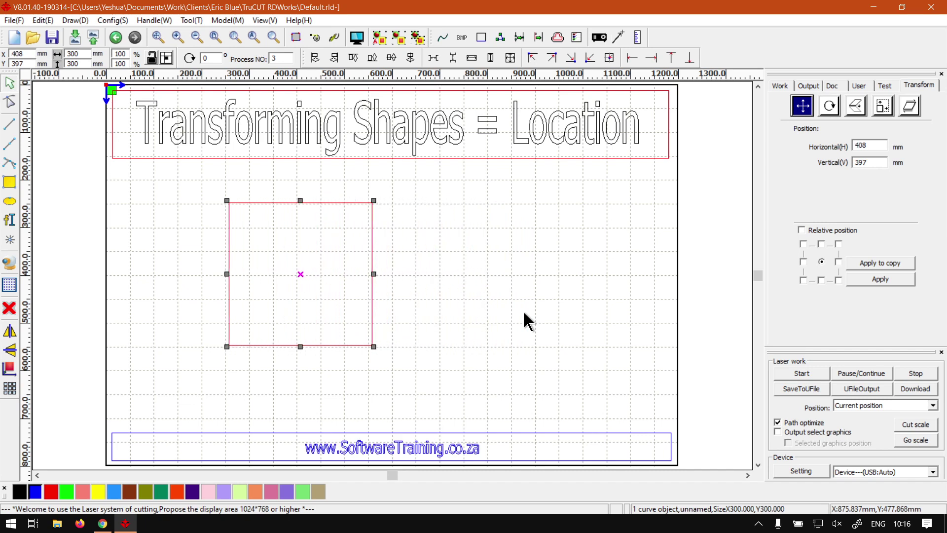
key(Right)
key(Right)
key(Right)
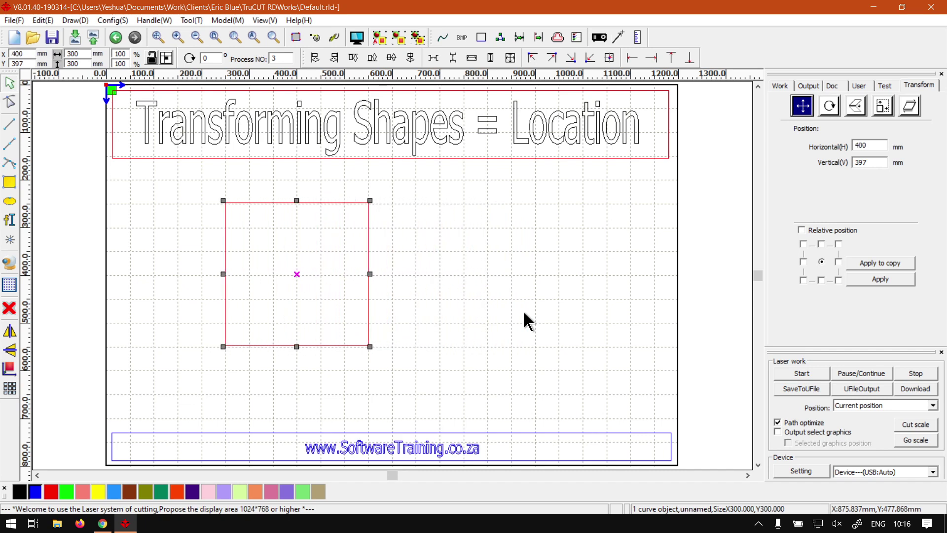
key(Right)
key(Right)
key(Right)
key(Right)
key(Right)
key(Right)
key(Right)
key(Right)
key(Right)
key(Right)
key(Right)
key(Right)
key(Right)
key(Right)
key(Right)
key(Right)
key(Right)
key(Right)
key(Right)
key(Right)
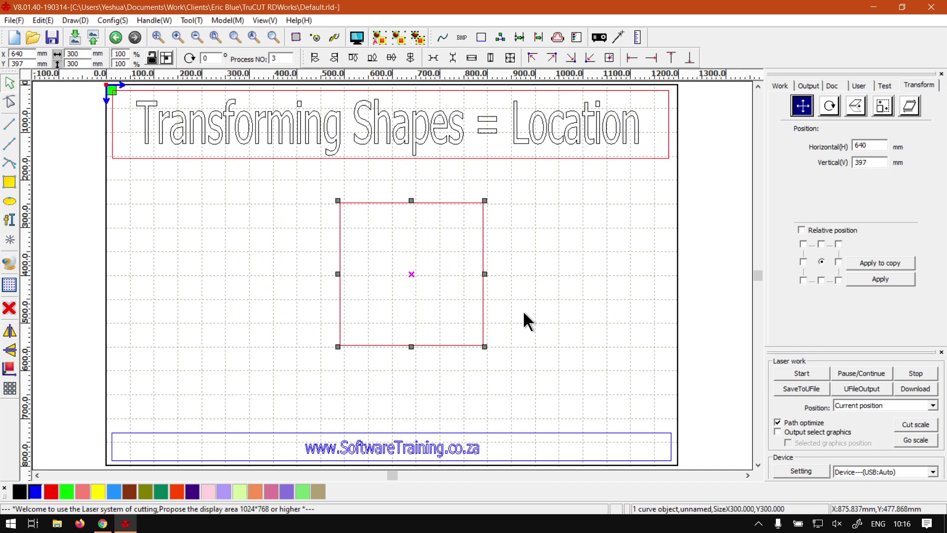
key(Left)
key(Left)
key(Left)
key(Left)
key(Left)
key(Left)
key(Left)
key(Left)
key(Left)
key(Left)
key(Left)
key(Left)
key(Left)
key(Left)
key(Left)
key(Left)
key(Left)
key(Left)
key(Left)
key(Left)
key(Right)
key(Right)
key(Right)
key(Right)
key(Right)
key(Right)
key(Right)
key(Right)
key(Right)
key(Right)
key(Right)
key(Right)
key(Right)
key(Right)
key(Right)
key(Right)
key(Right)
key(Right)
key(Right)
key(Right)
key(Left)
key(Left)
key(Left)
key(Left)
key(Left)
key(Left)
key(Left)
key(Left)
key(Left)
key(Left)
key(Left)
key(Left)
key(Left)
key(Left)
key(Left)
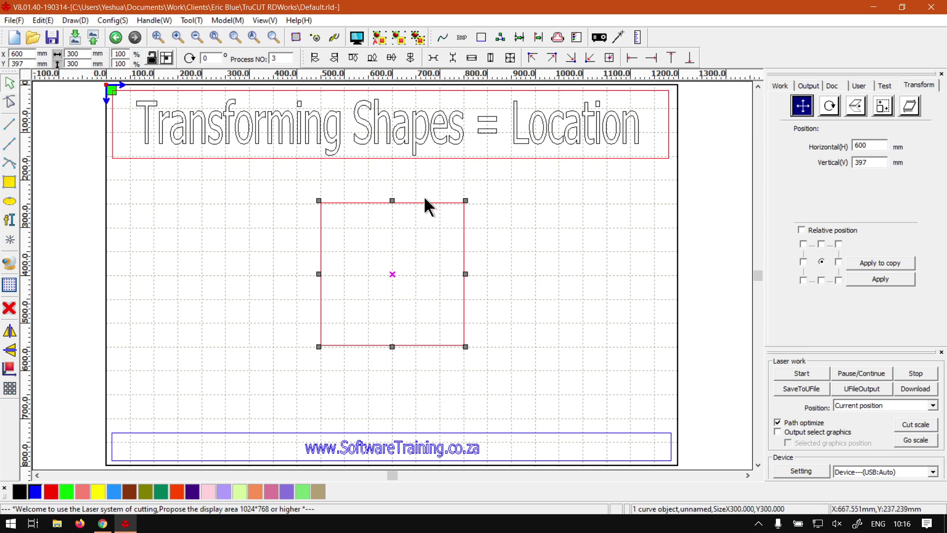
mouse_move(424, 207)
mouse_down()
mouse_move(450, 226)
mouse_move(344, 264)
mouse_move(483, 172)
mouse_move(448, 264)
mouse_move(290, 206)
mouse_move(454, 206)
mouse_move(434, 200)
mouse_up()
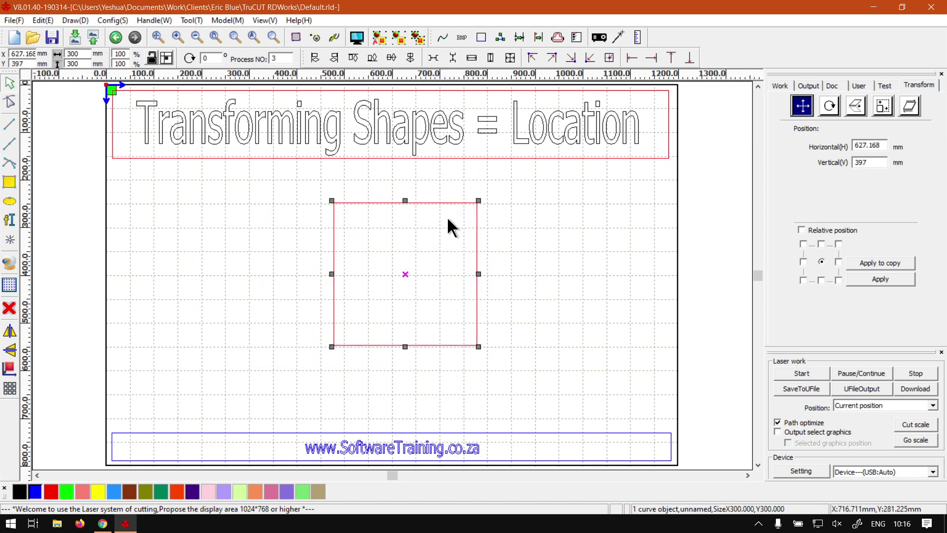
click(427, 208)
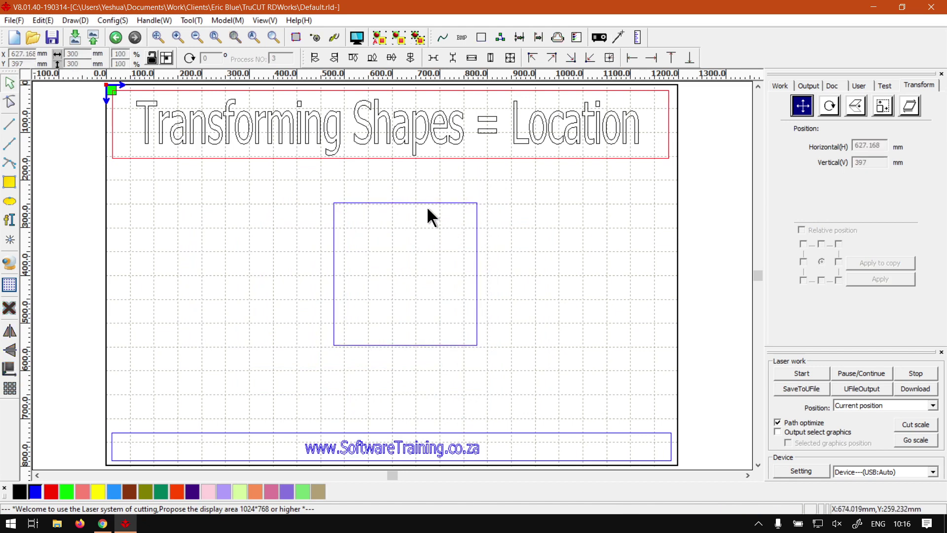
click(453, 201)
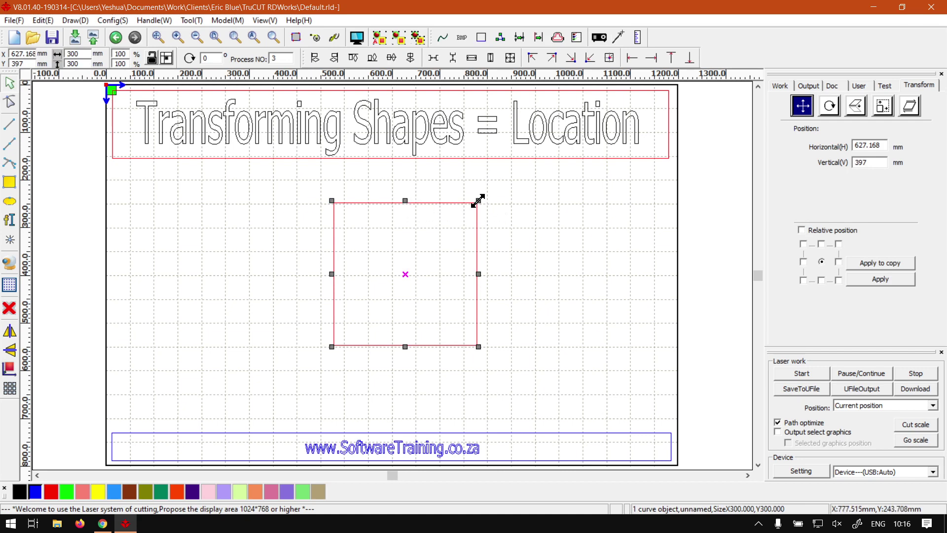
drag(479, 200, 671, 124)
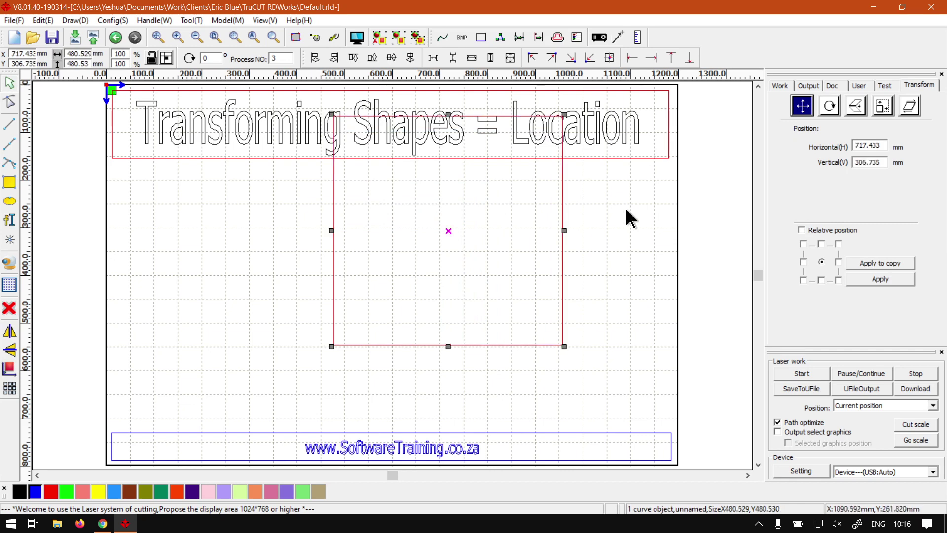
key(ctrl+z)
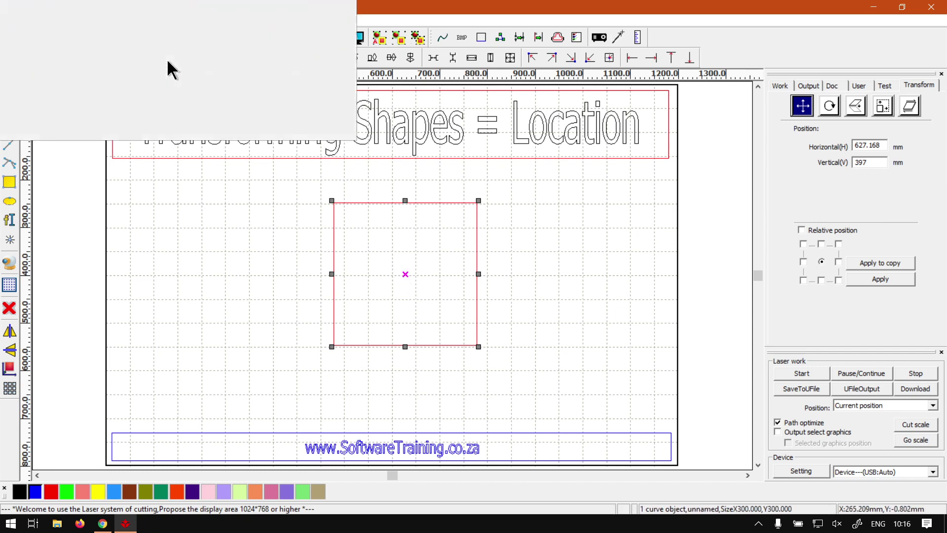
Switch the position reference to the top-left corner so the square reads Y 247 mm
click(166, 58)
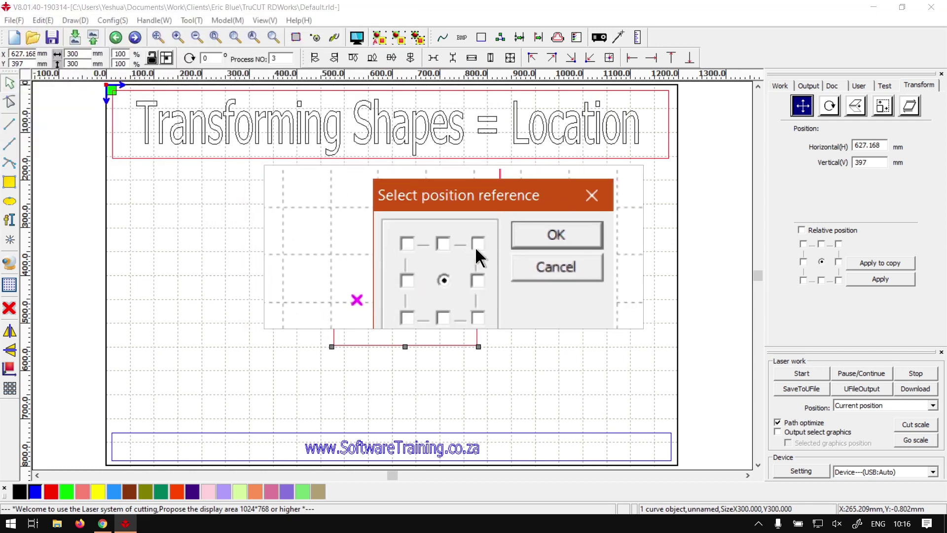
click(429, 244)
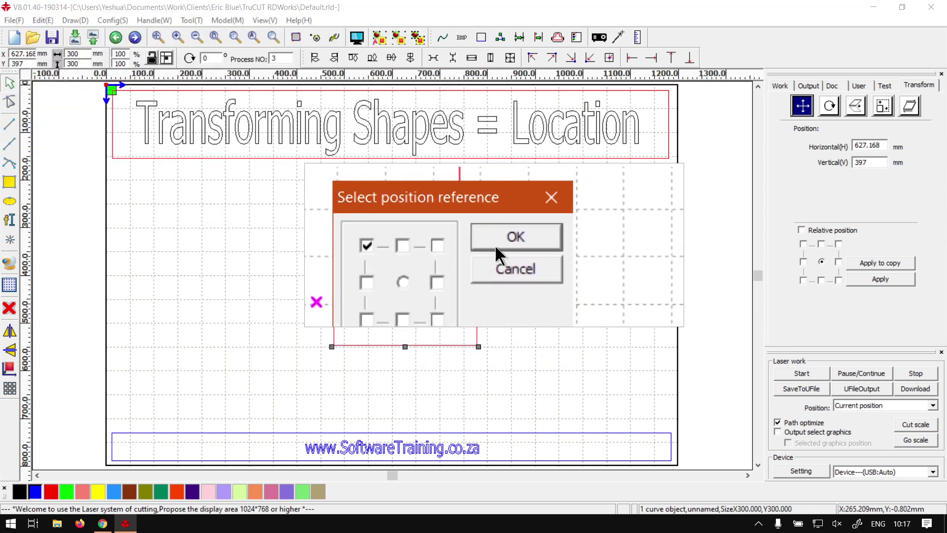
click(496, 244)
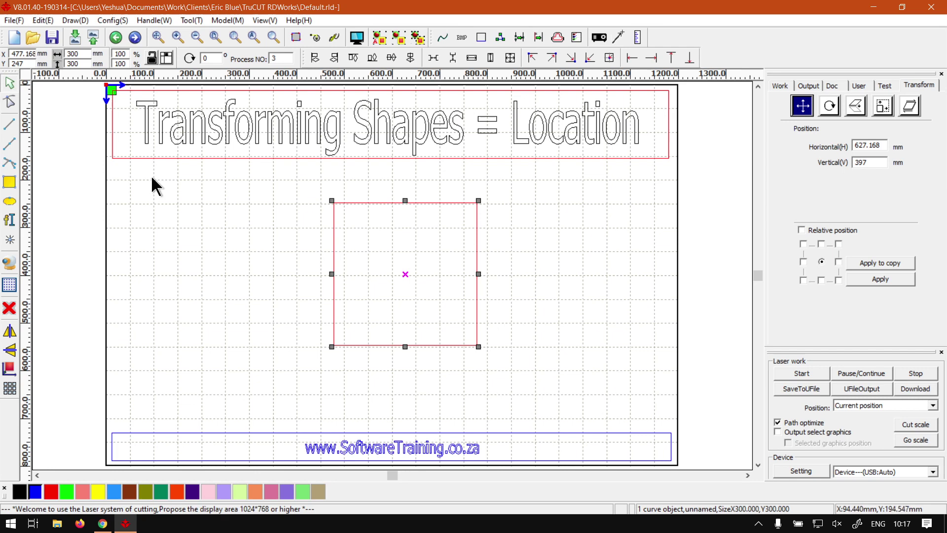
Enter X 200 and Y 10 in the toolbar position fields
double_click(29, 53)
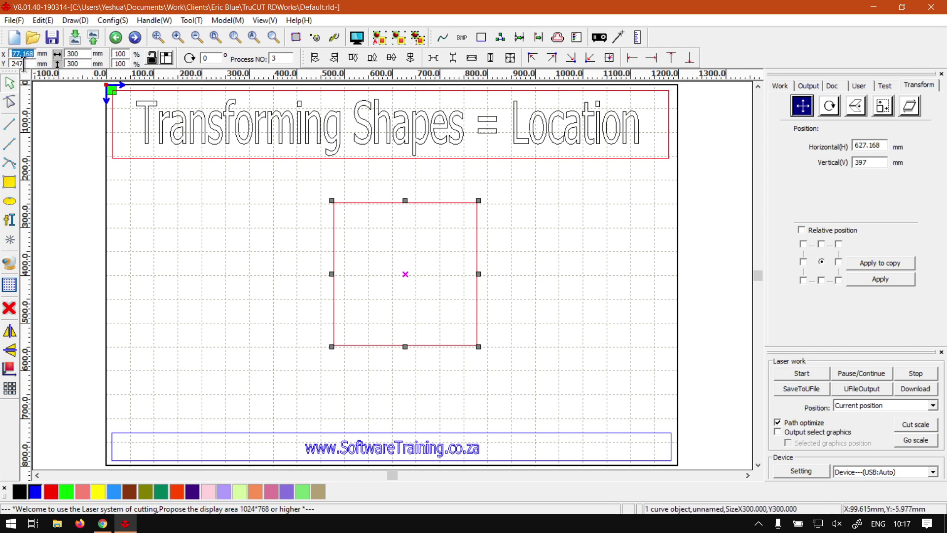
text(200)
double_click(26, 63)
text(100)
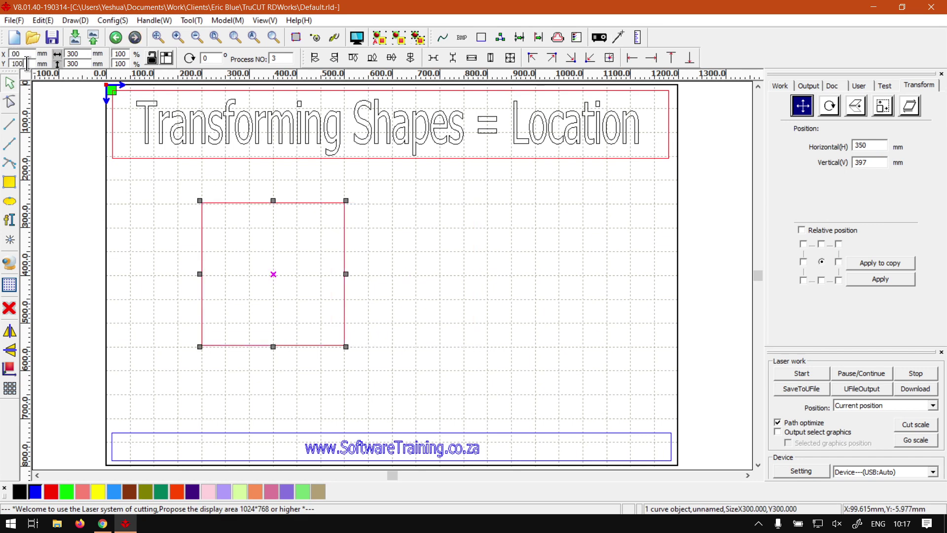
key(Return)
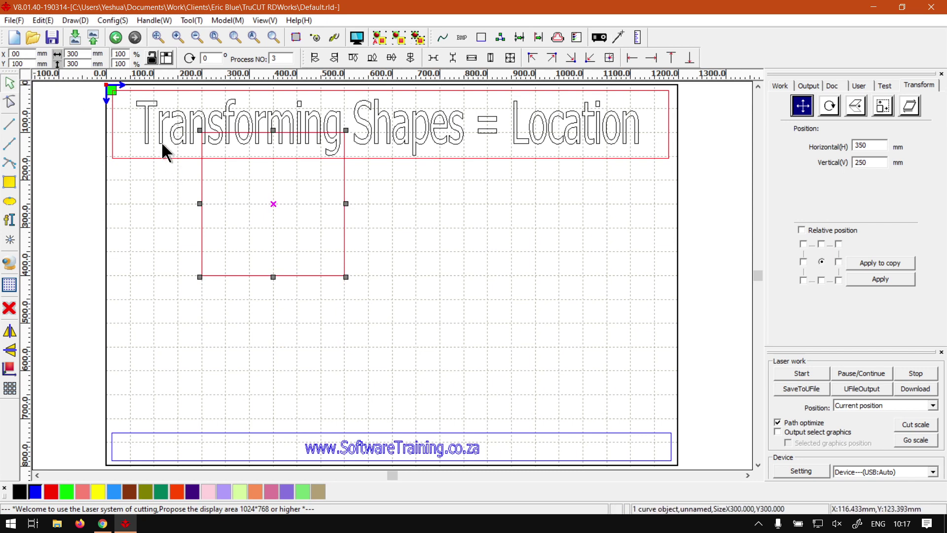
Set the toolbar position to X 100, Y 200 and deselect the square
double_click(31, 55)
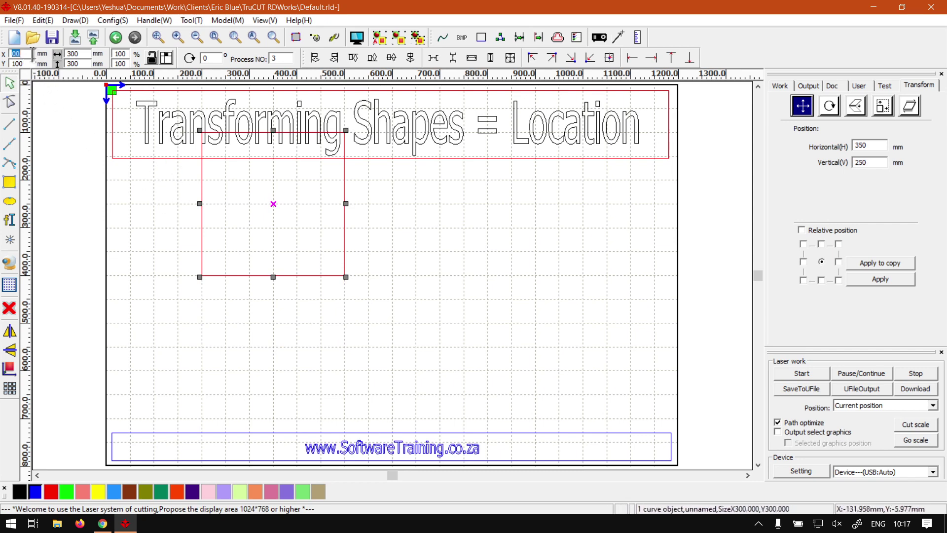
text(00)
key(Return)
key(Tab)
text(200)
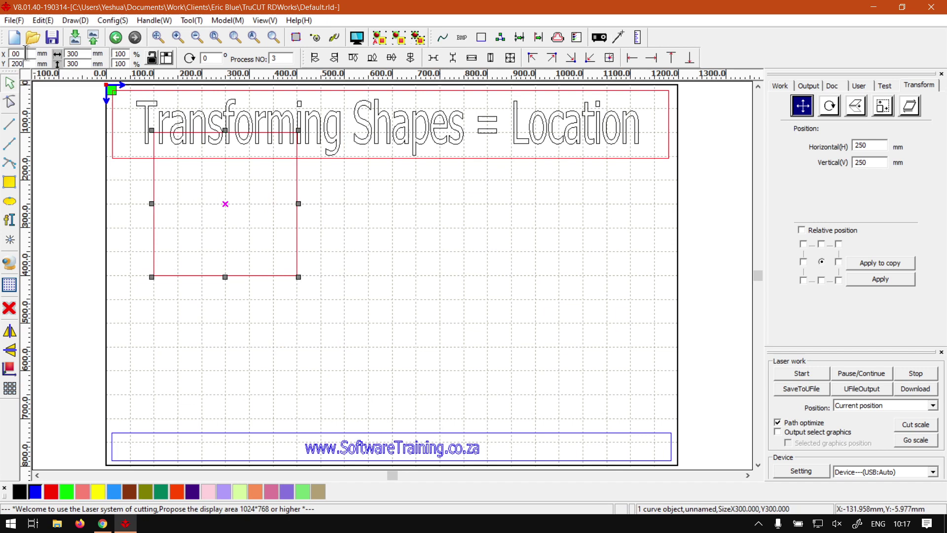
key(Return)
click(262, 194)
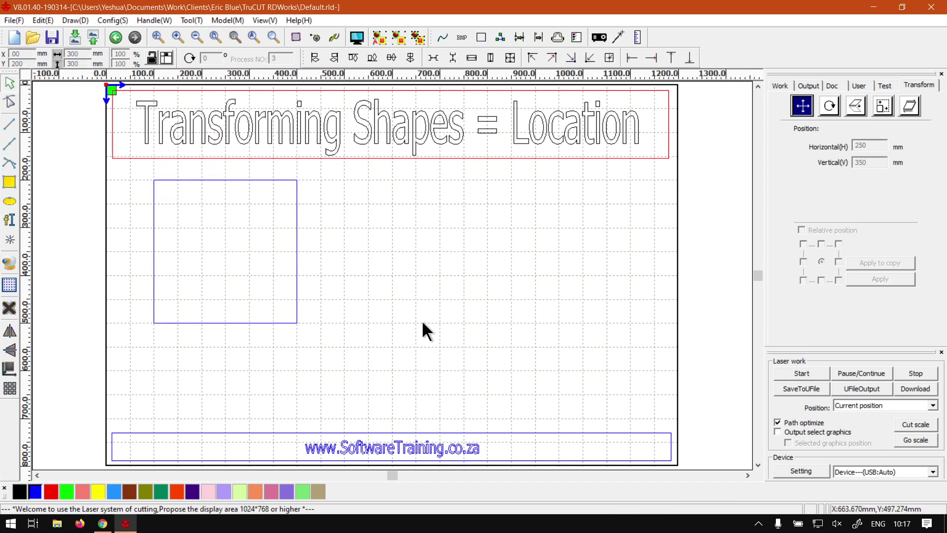
Move the square to Horizontal 150, Vertical 250 via the Transform panel with top-left reference
drag(355, 380, 123, 173)
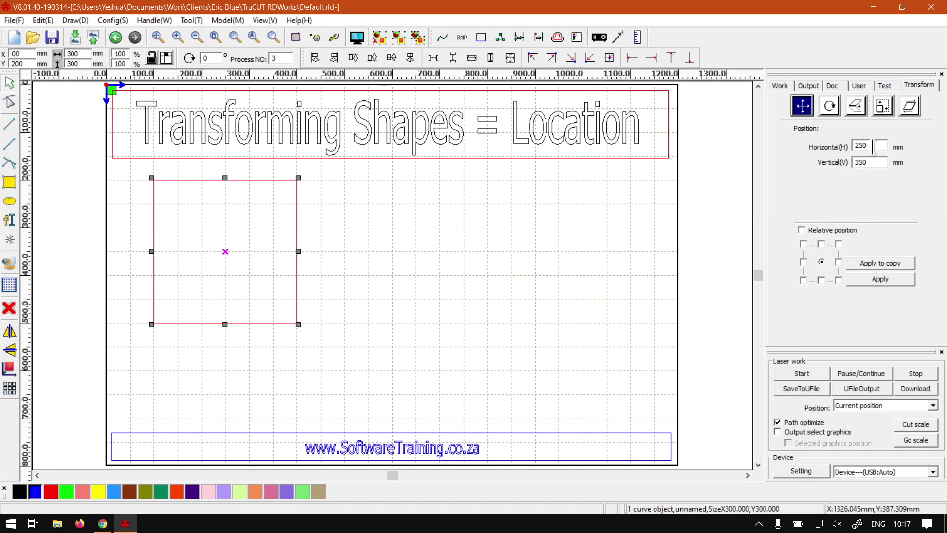
drag(871, 144, 842, 143)
text(150)
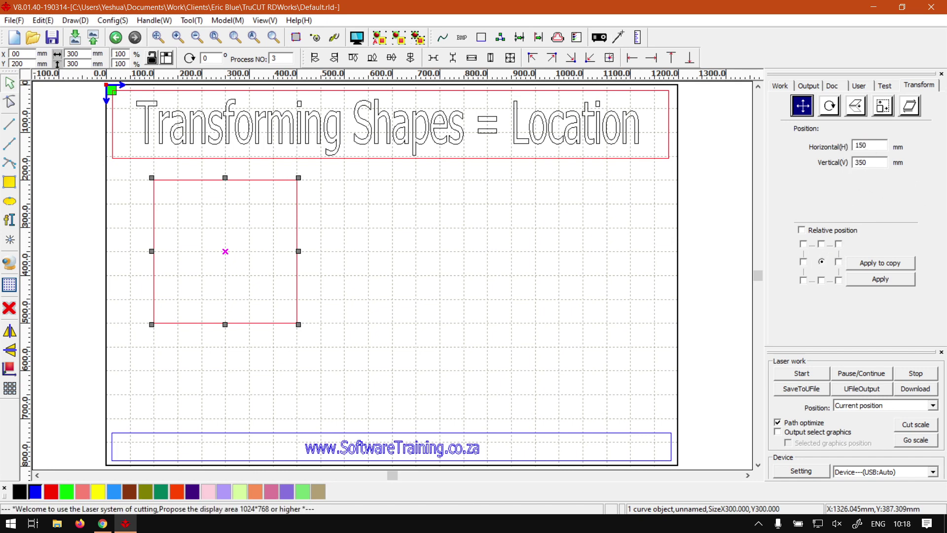
click(866, 162)
double_click(867, 162)
text(2)
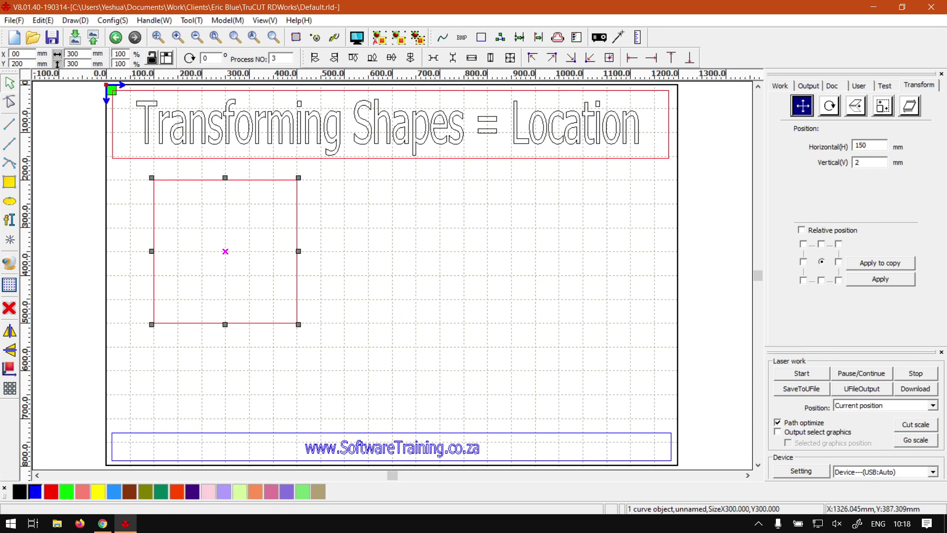
text(50)
click(803, 243)
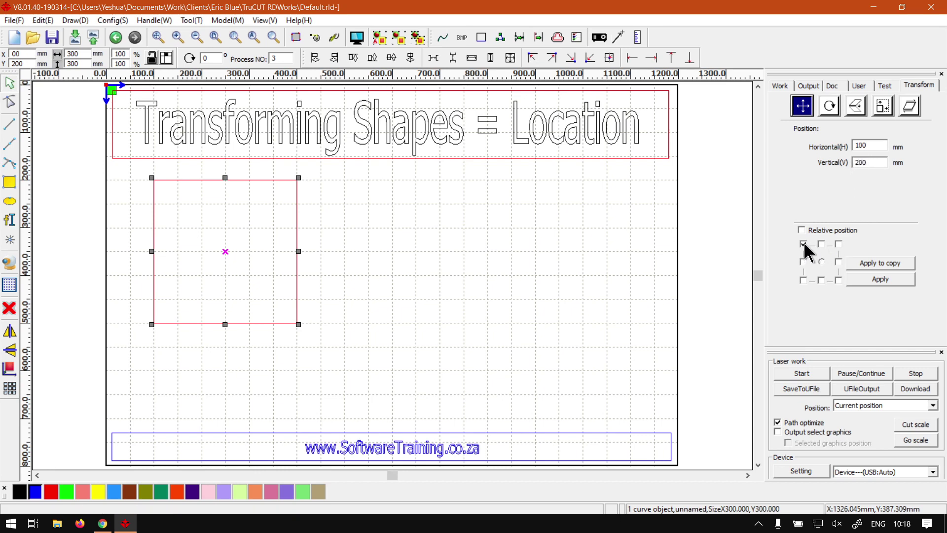
click(878, 275)
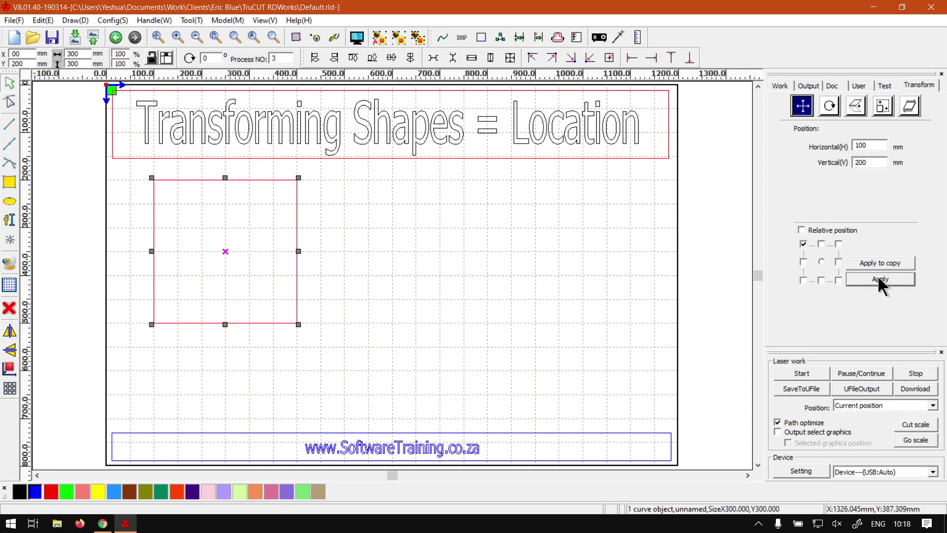
click(283, 294)
Reselect the square and apply Horizontal 300, Vertical 400 in the Transform panel, then deselect
click(297, 291)
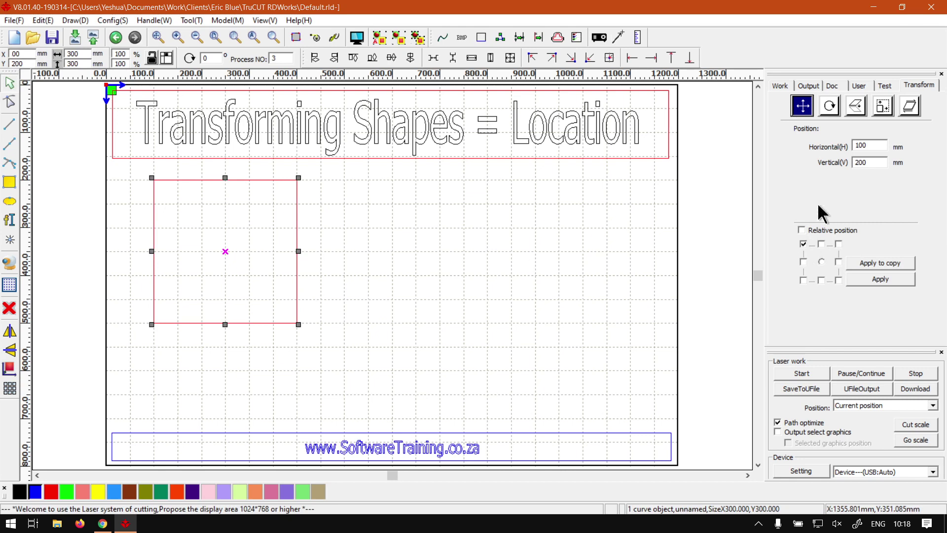
double_click(856, 146)
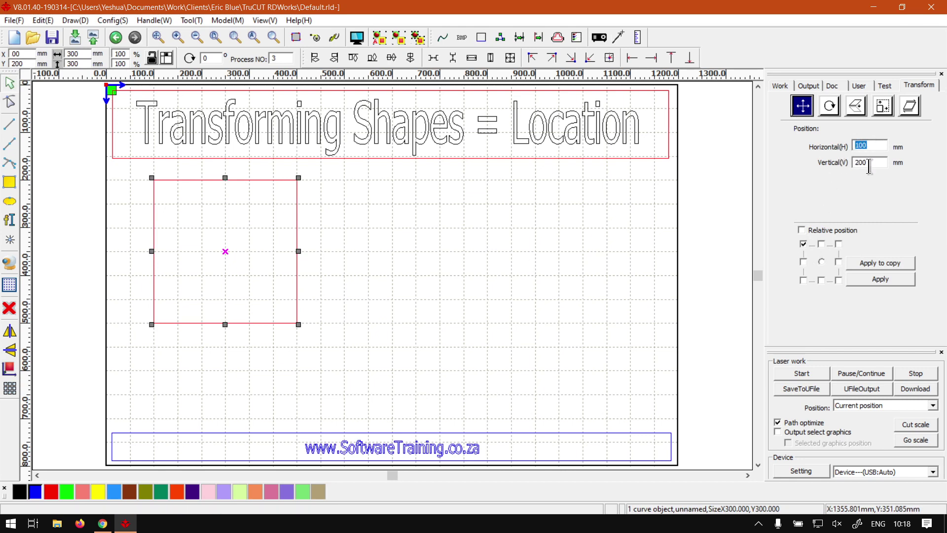
text(300)
double_click(876, 161)
text(4)
click(866, 277)
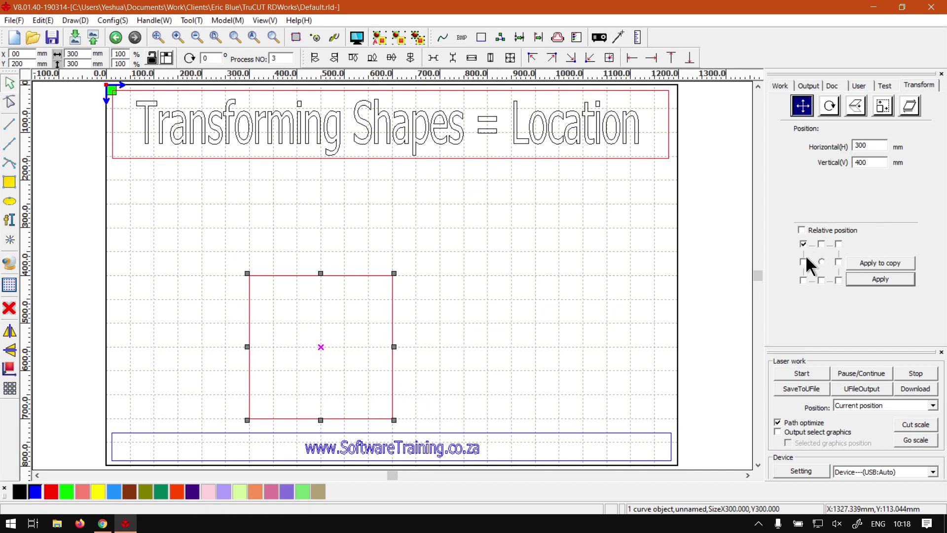
click(516, 308)
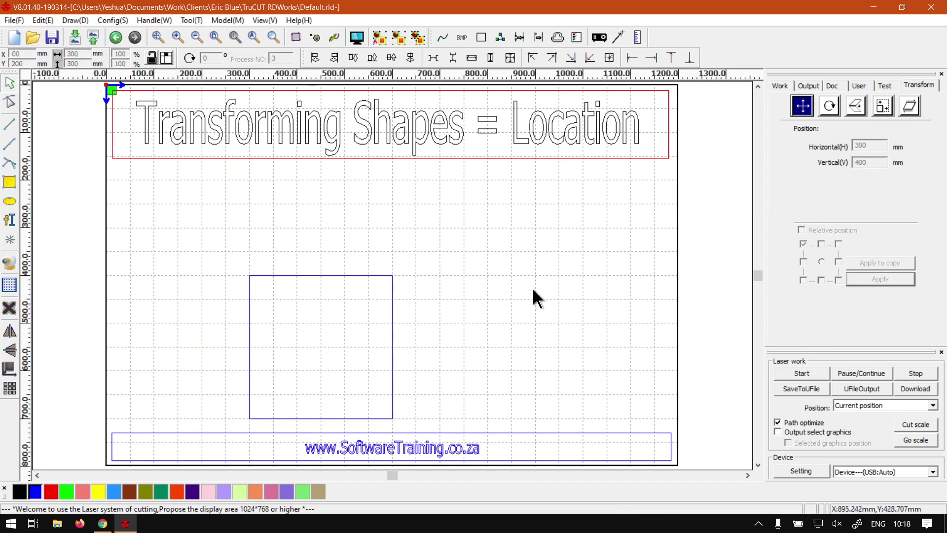
Bring the Chrome window with the softwaretraining.co.za homepage to the front from the taskbar
click(102, 524)
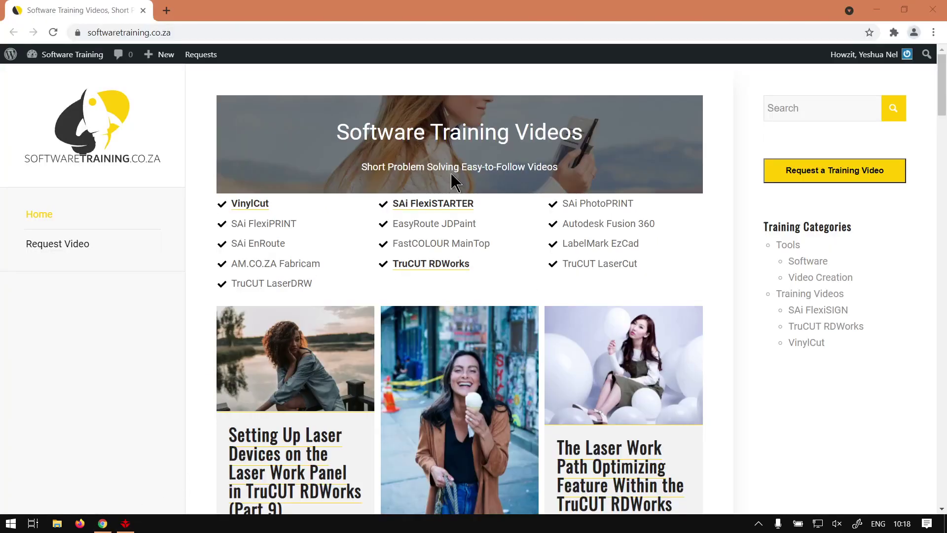